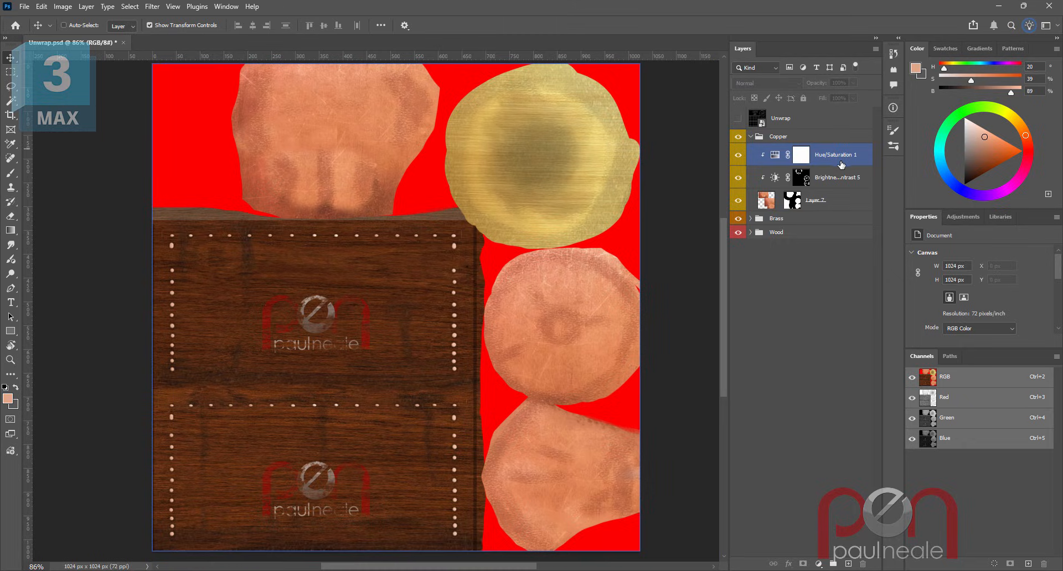
- Add a brushed copper texture layer above the Hue/Saturation adjustment and scale it to about 1415 × 1061 px to cover the canvas
left_click(834, 156)
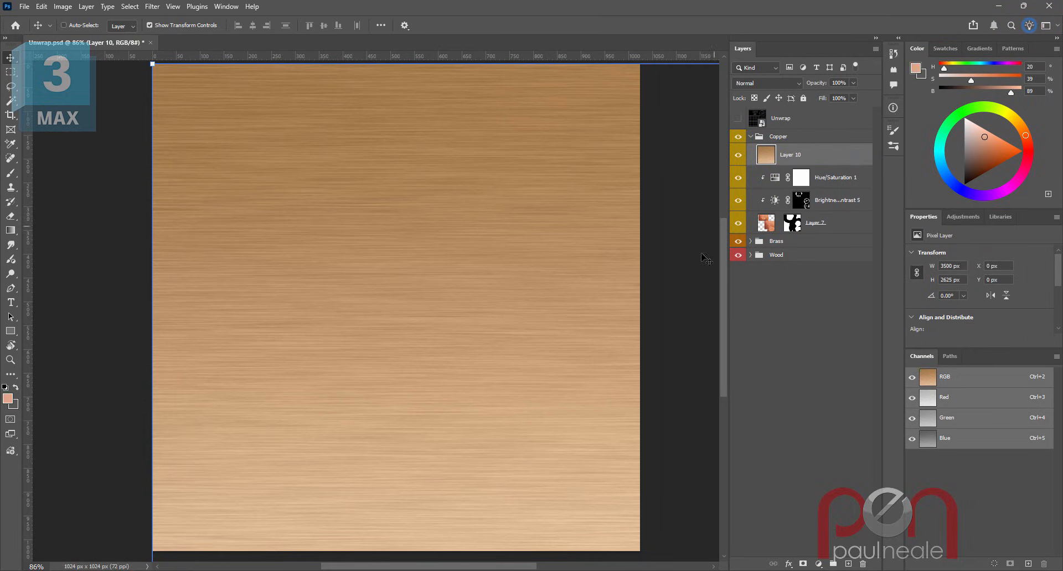
key("ctrl+space")
mouse_move(438, 387)
left_mouse_down()
mouse_move(401, 398)
mouse_move(458, 387)
mouse_move(429, 396)
left_mouse_up()
left_click_drag(594, 415, 450, 275)
left_click_drag(623, 462, 354, 297)
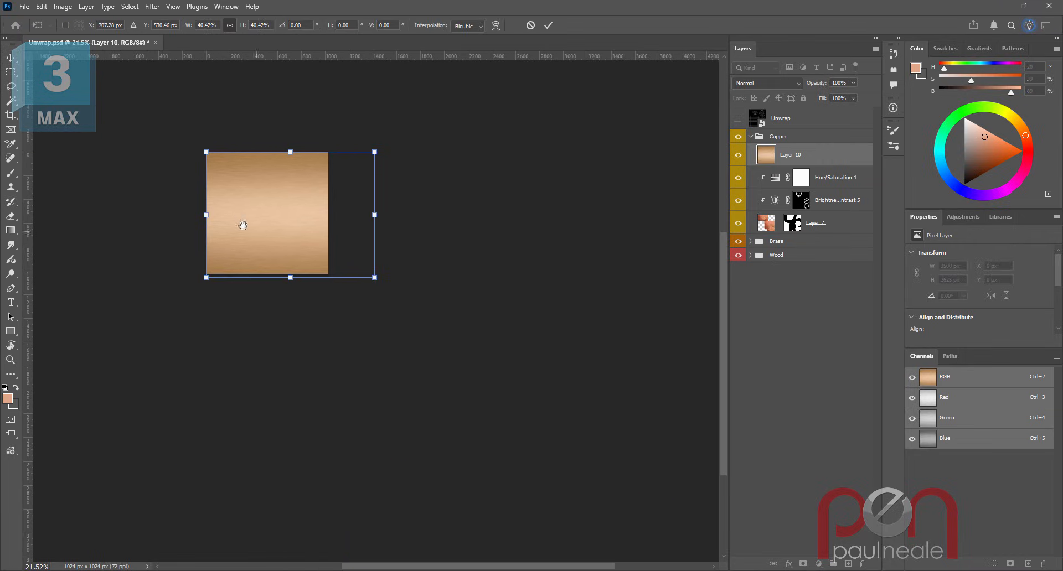
left_click_drag(205, 216, 256, 210)
left_click_drag(496, 238, 475, 313)
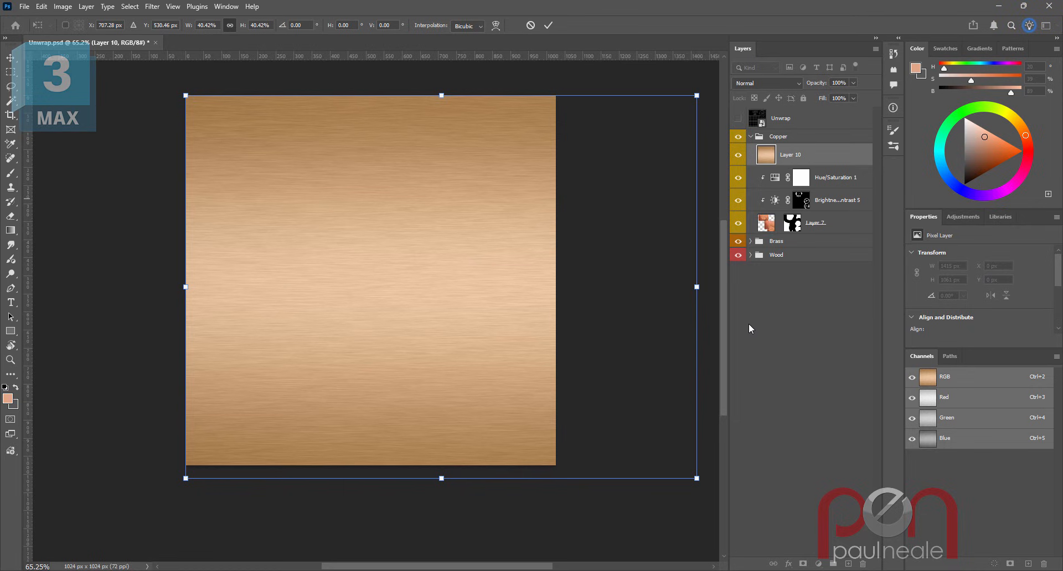
key("Return")
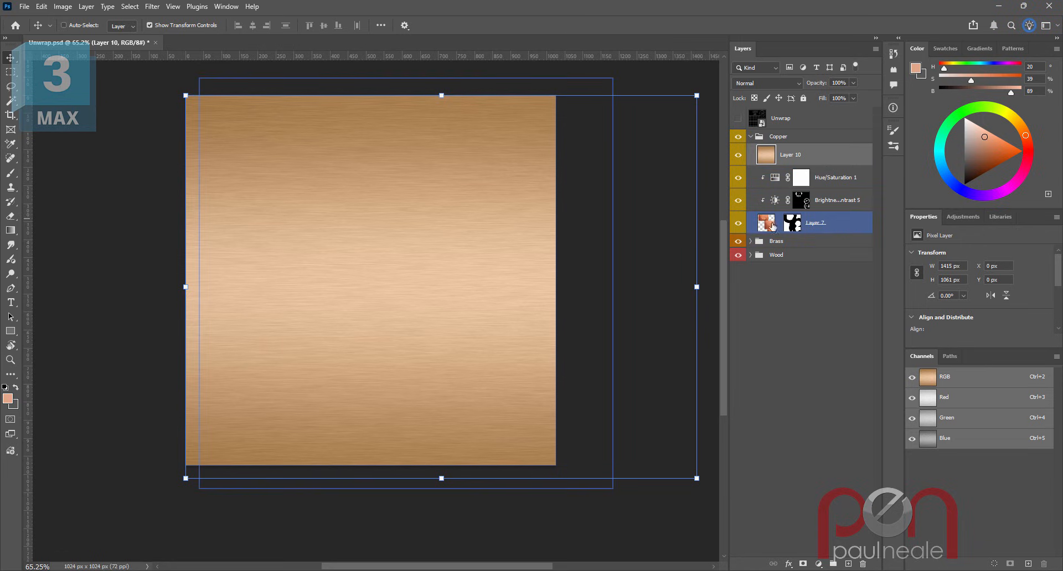
- Clip the copper texture layer to the copper layers beneath it
left_click(830, 164, "alt")
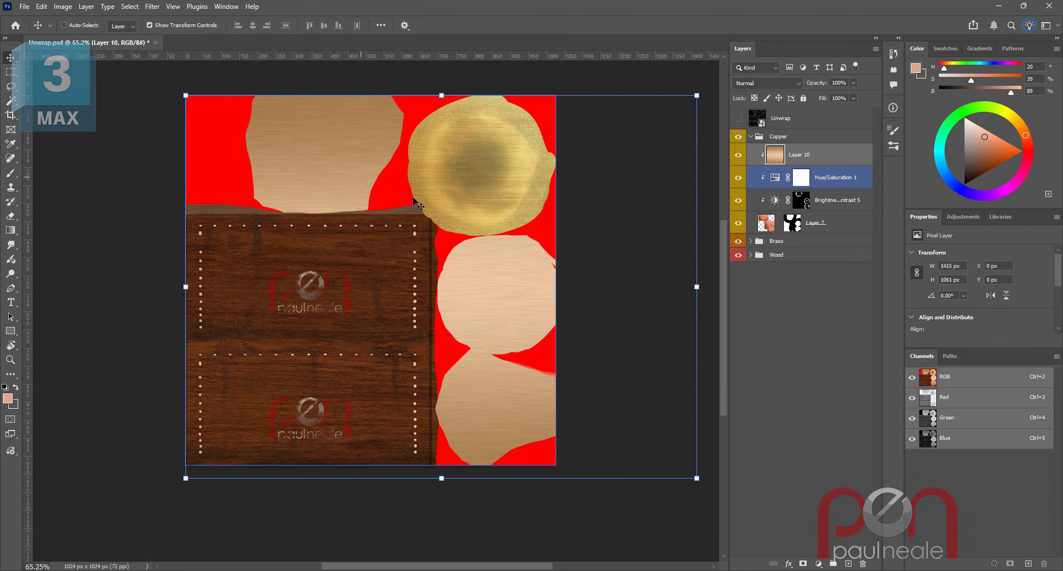
left_click(773, 227)
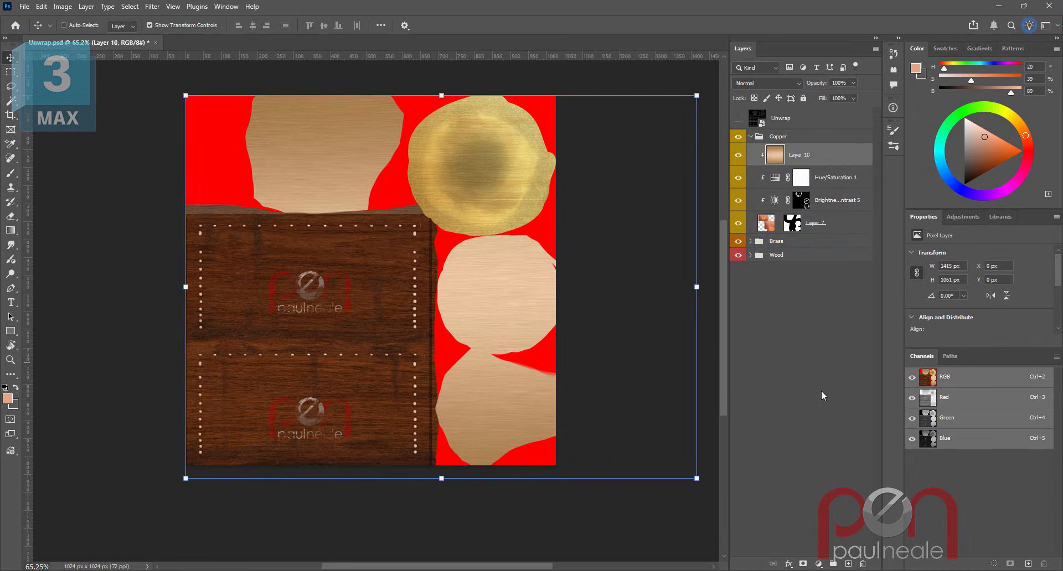
- Add a black, hide-all layer mask to the copper texture layer
left_click(802, 564)
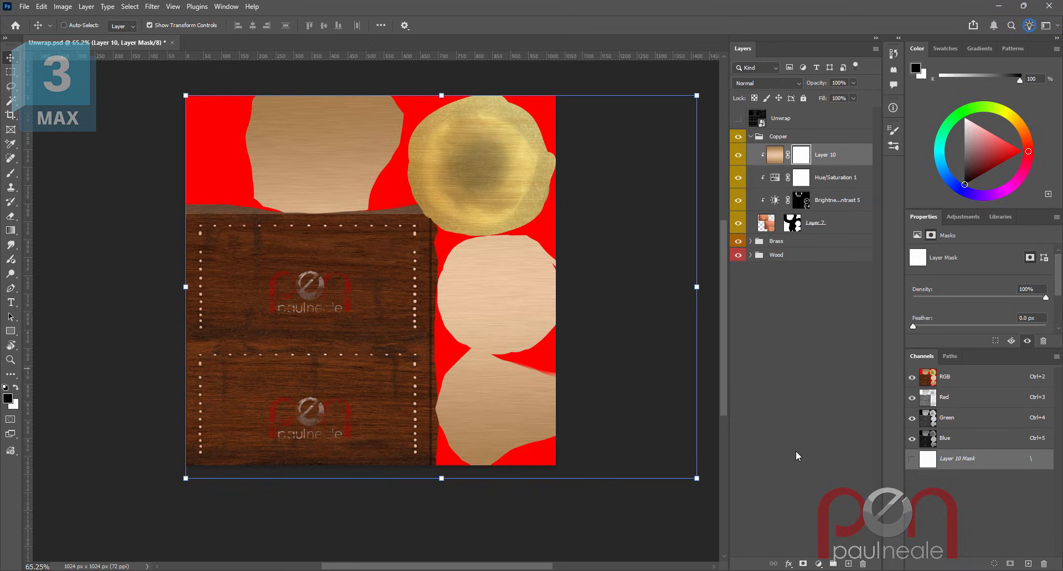
key("ctrl+z")
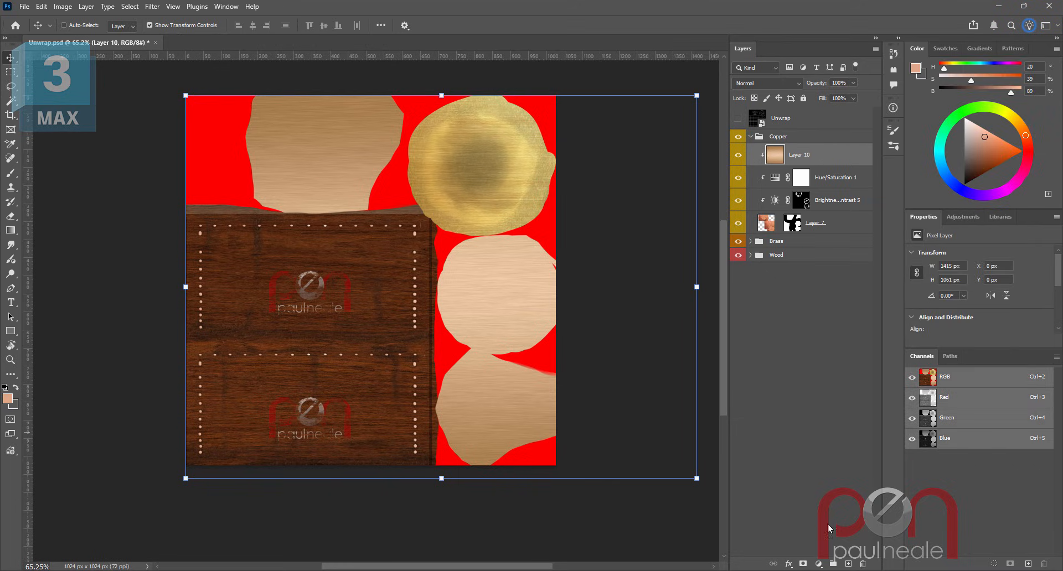
left_click(803, 564, "alt")
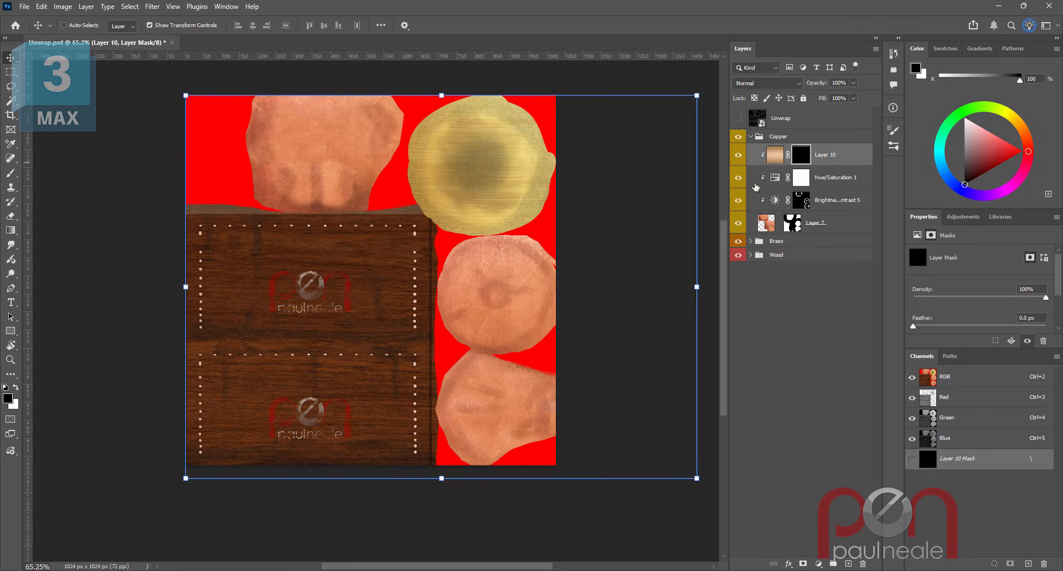
- Show the Unwrap wireframe layer over the texture and zoom in on the round copper cap
left_click_drag(326, 154, 394, 141)
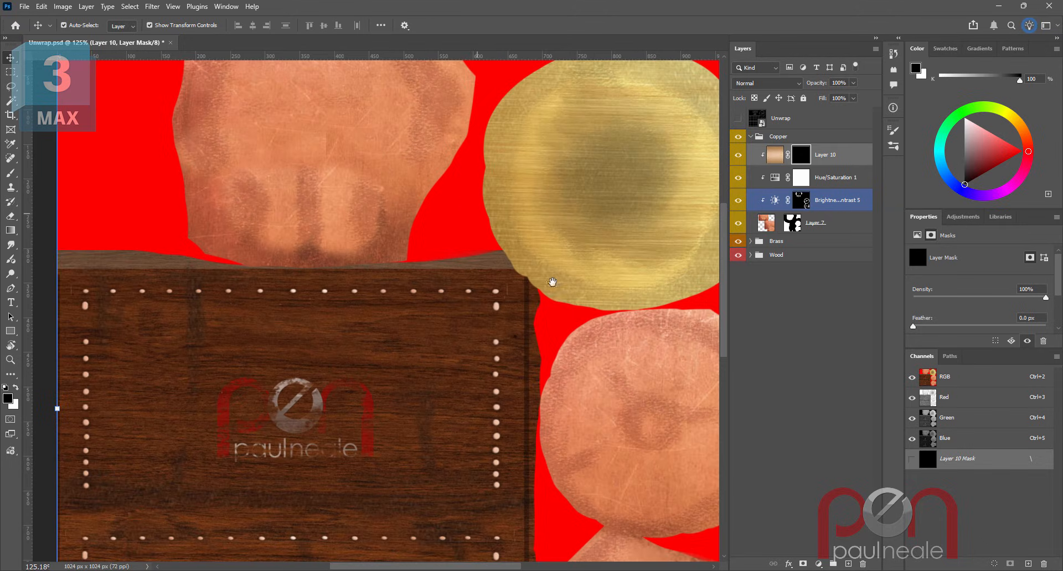
left_click_drag(553, 283, 430, 244)
left_click(738, 118)
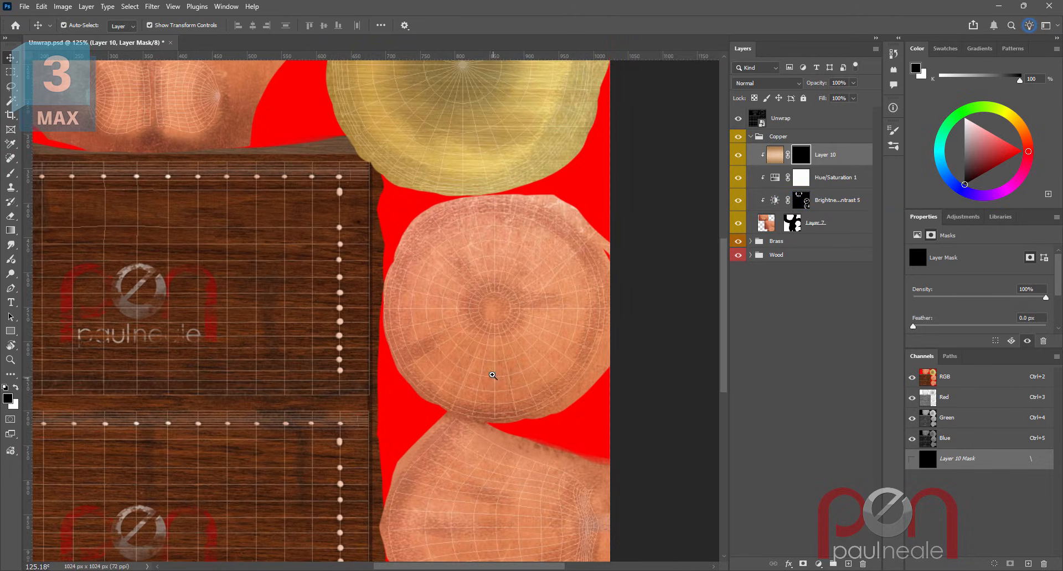
left_click_drag(493, 375, 532, 351)
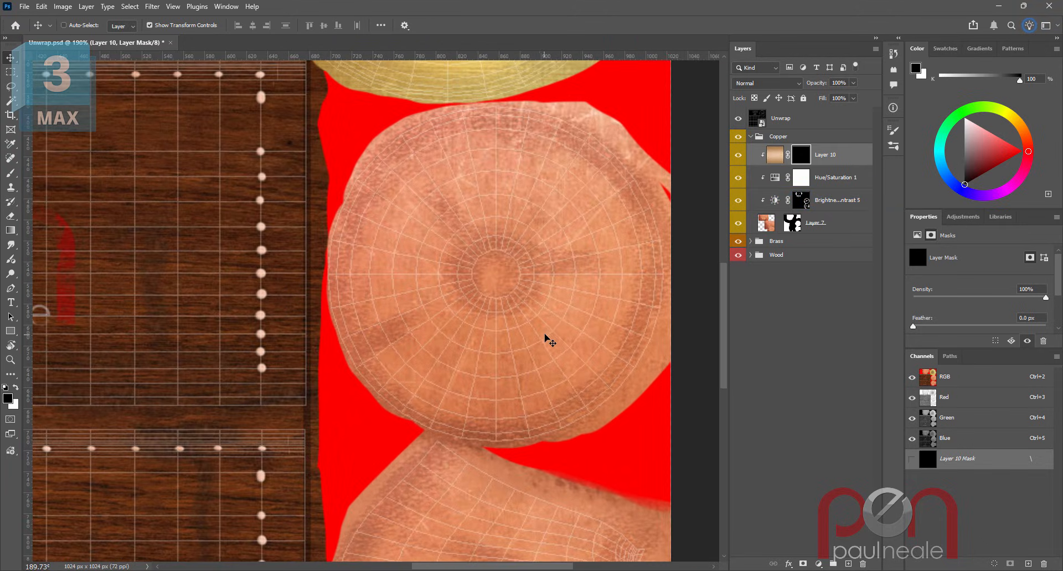
- Switch to the Brush tool with a Hard Round tip at 100% opacity
key("b")
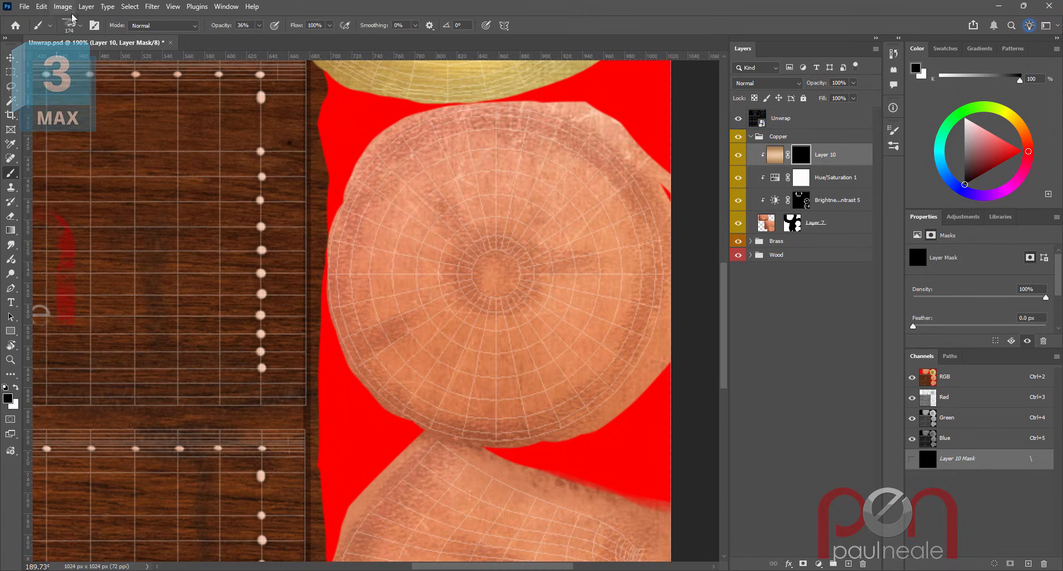
left_click(79, 31)
left_click(86, 208)
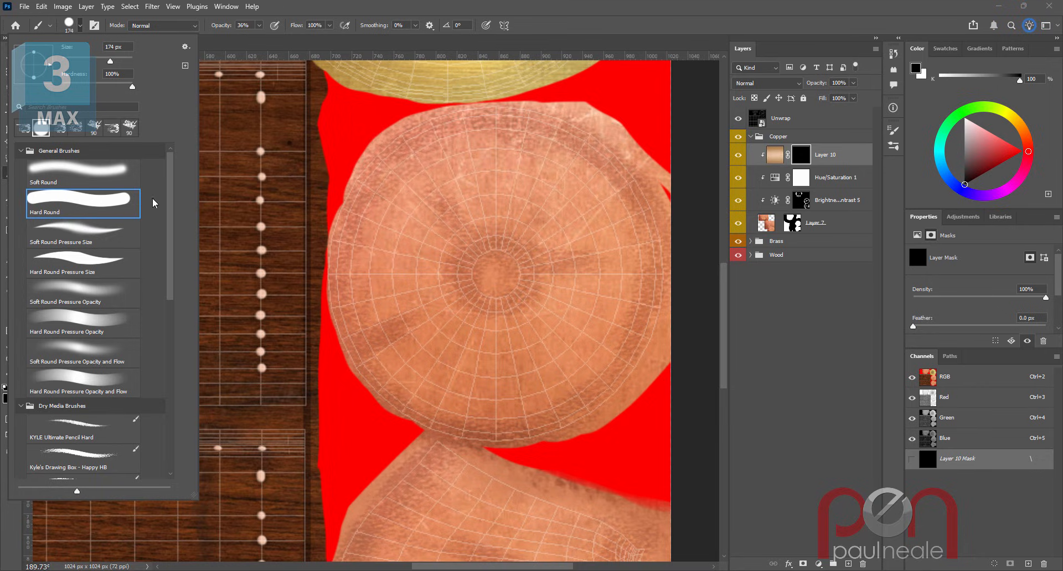
left_click(259, 25)
left_click_drag(259, 40, 333, 41)
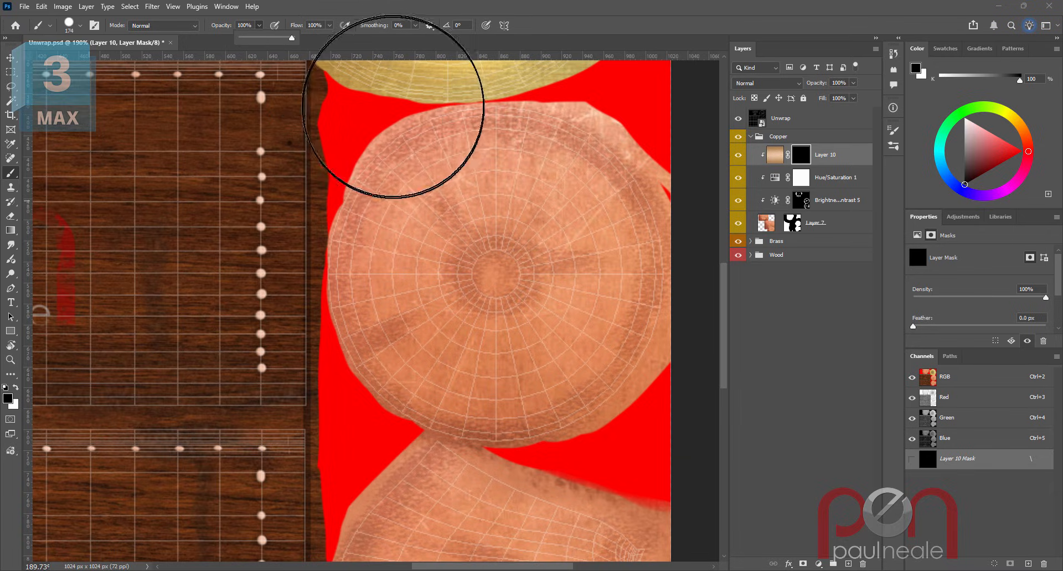
- Reduce the brush size to 10 px and make white the foreground colour
key("bracketleft")
key("bracketleft")
key("bracketleft")
key("bracketleft")
key("bracketleft")
key("bracketleft")
key("bracketleft")
key("bracketleft")
key("bracketleft")
key("bracketleft")
key("bracketleft")
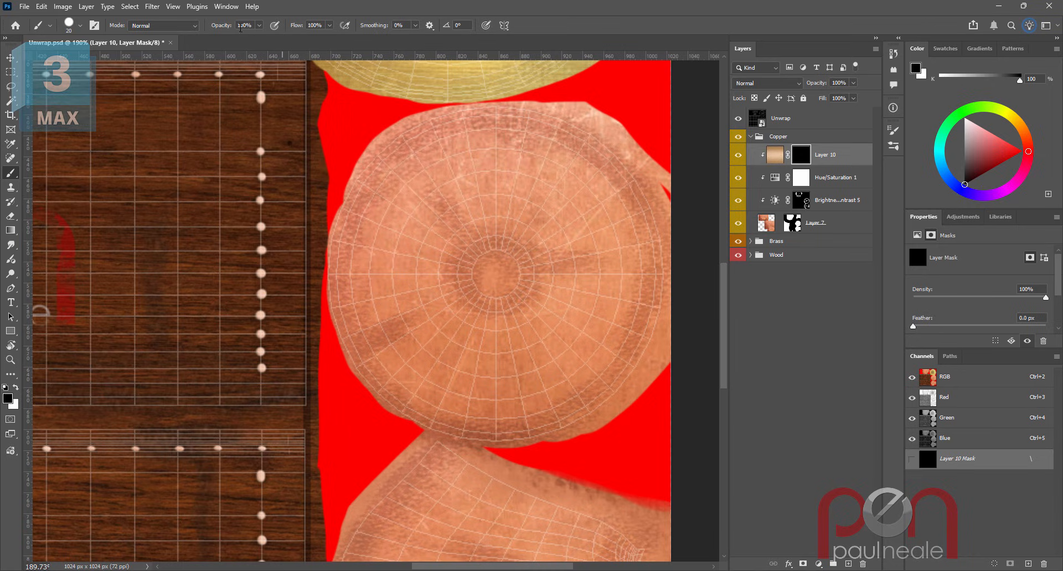
key("bracketleft")
key("bracketright")
scroll(445, 159, "up", 2)
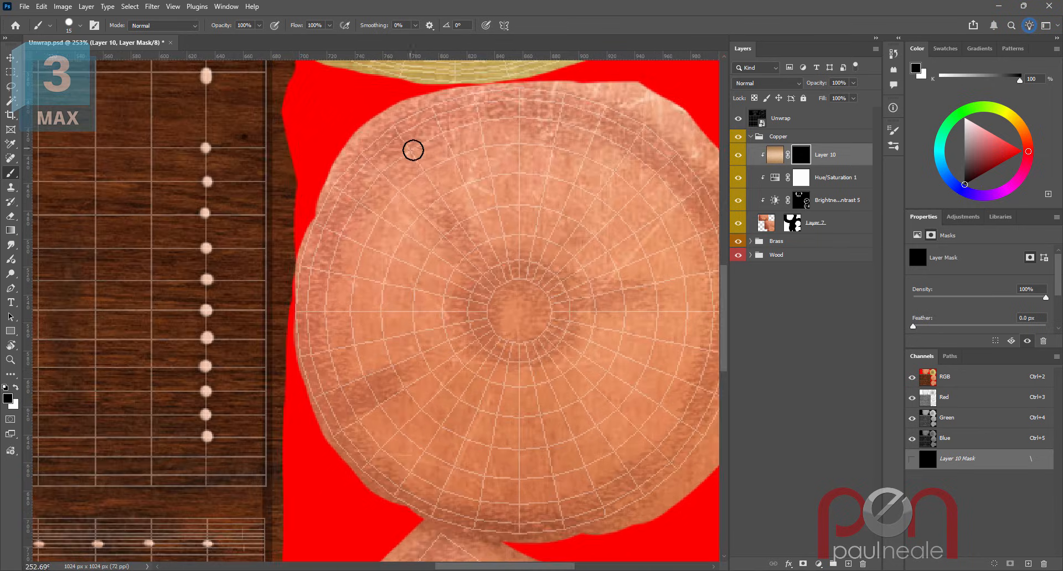
key("bracketleft")
key("x")
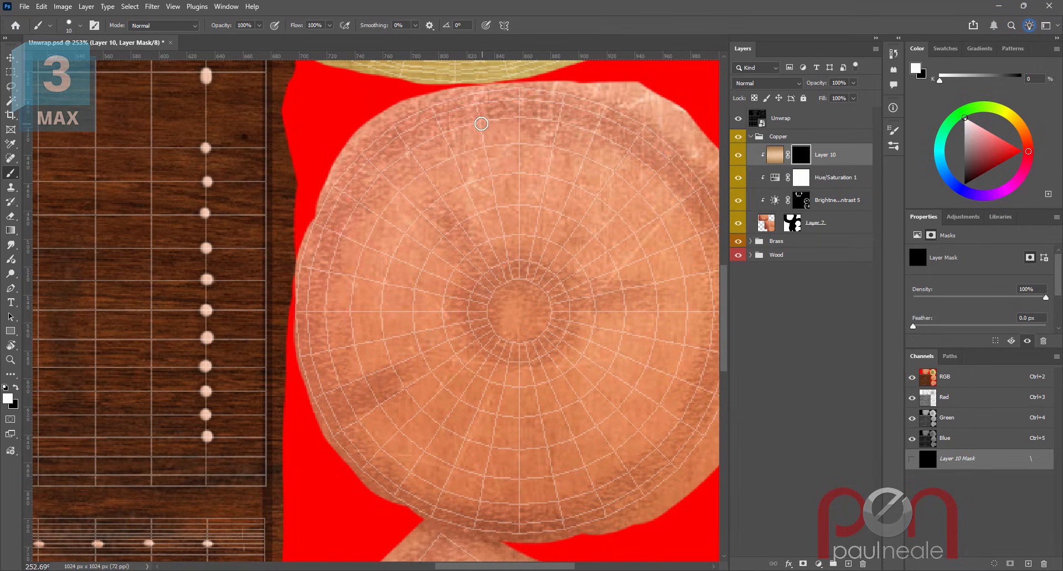
- Paint four white rivet dots on the mask along the top edge of the round copper cap
left_click(480, 122)
left_click(518, 117)
left_click(558, 121)
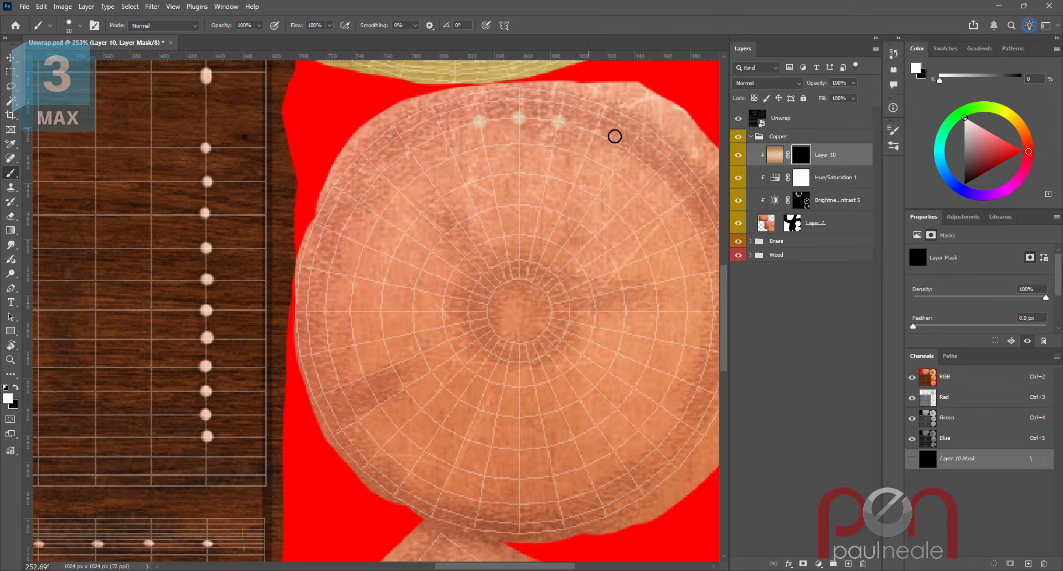
left_click(594, 133)
- Add a Drop Shadow effect to the copper layer and adjust its opacity, distance and size
left_click(789, 565)
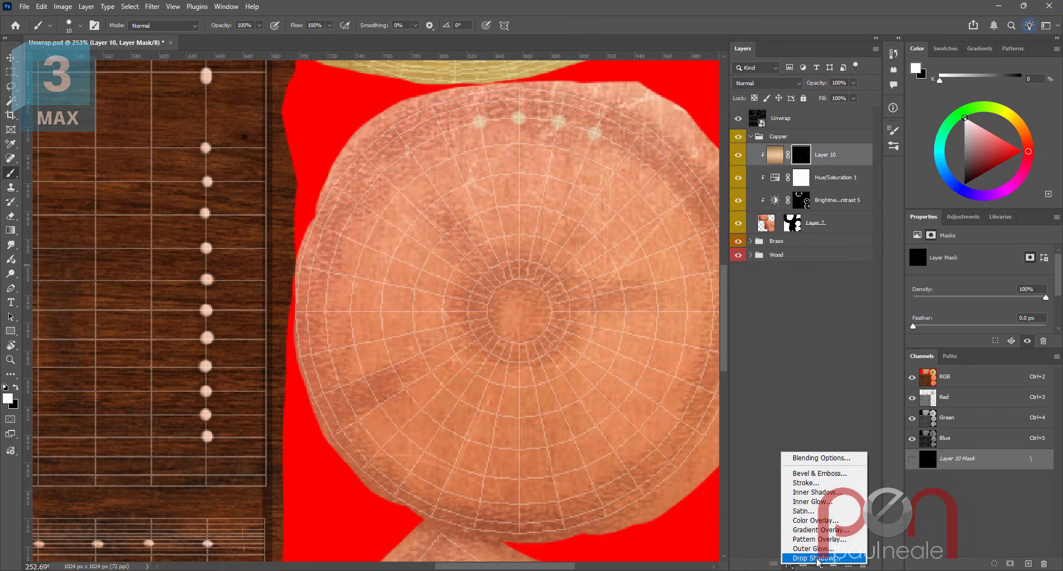
left_click(813, 558)
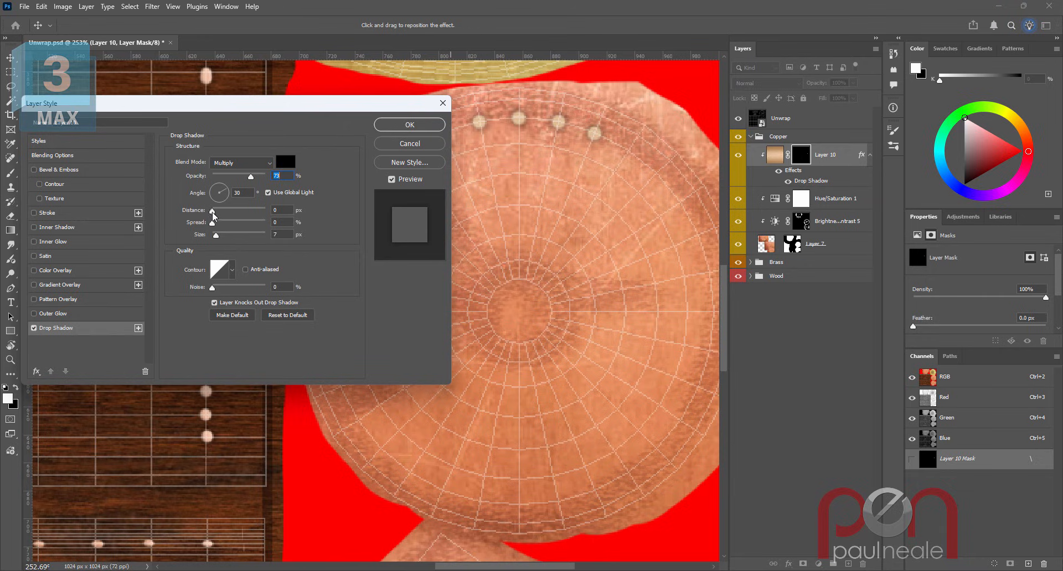
left_click_drag(213, 210, 212, 214)
left_click_drag(252, 179, 262, 180)
mouse_move(216, 235)
left_mouse_down()
mouse_move(230, 235)
mouse_move(216, 236)
left_mouse_up()
- Add a Bevel & Emboss effect with Up direction and a 35° angle, and confirm the layer style
left_click(35, 170)
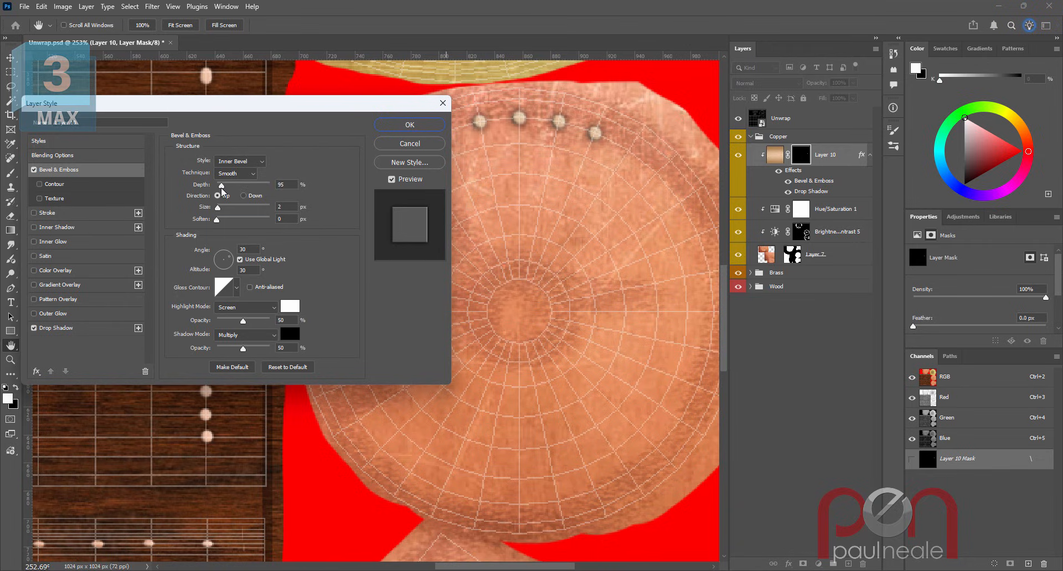
left_click_drag(223, 191, 218, 213)
left_click(218, 210)
left_click(220, 185)
left_click(229, 257)
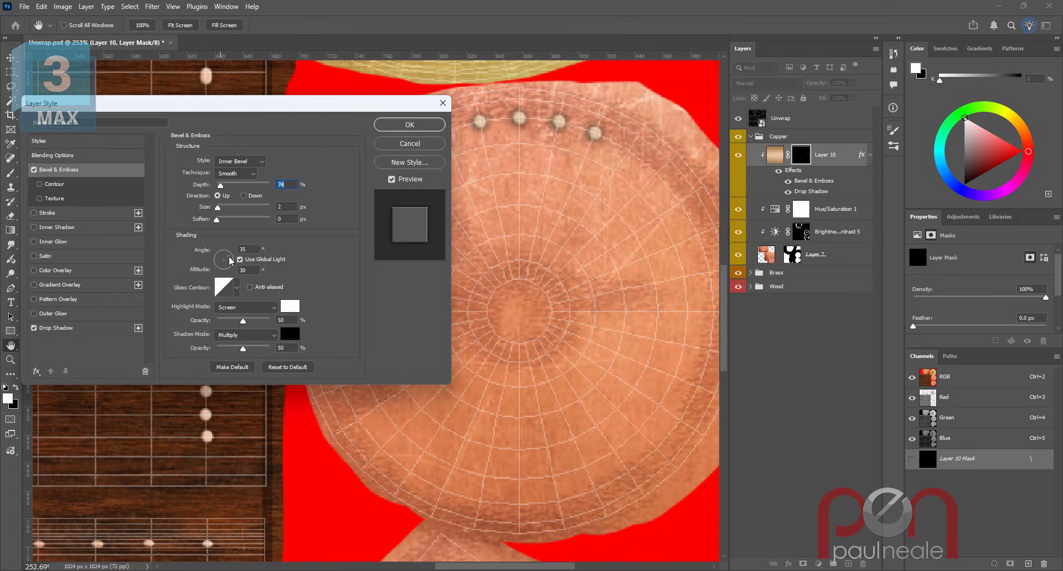
left_click(230, 257)
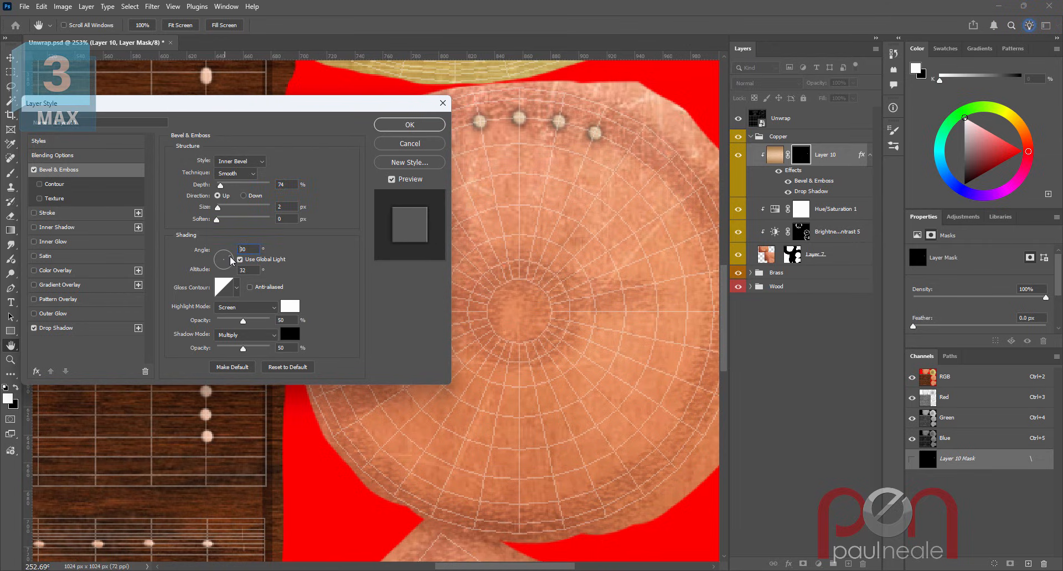
left_click(226, 260)
left_click(400, 130)
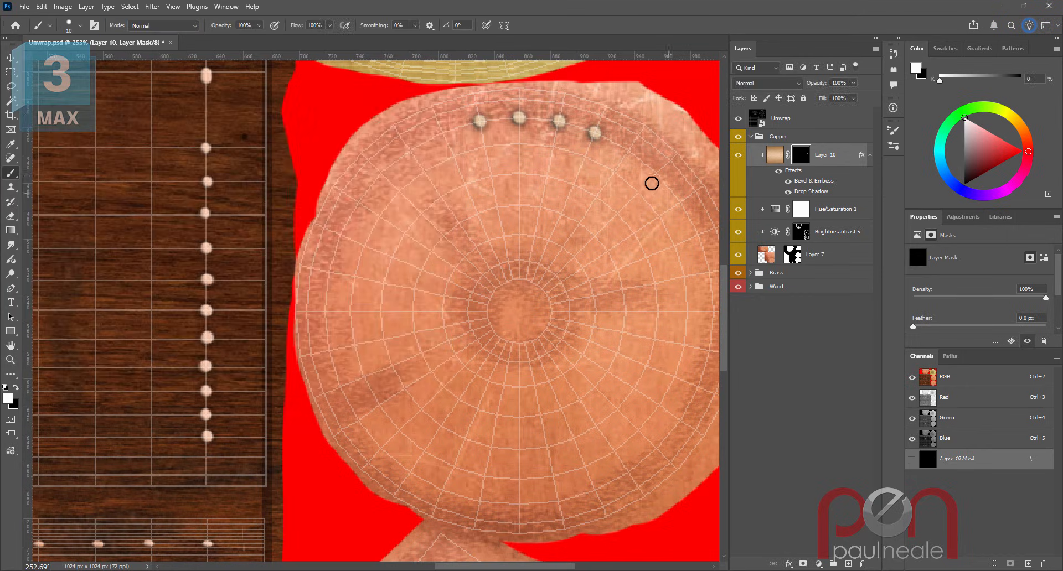
- Continue painting rivet dots around the right edge of the round copper cap
left_click(627, 152)
left_click(656, 173)
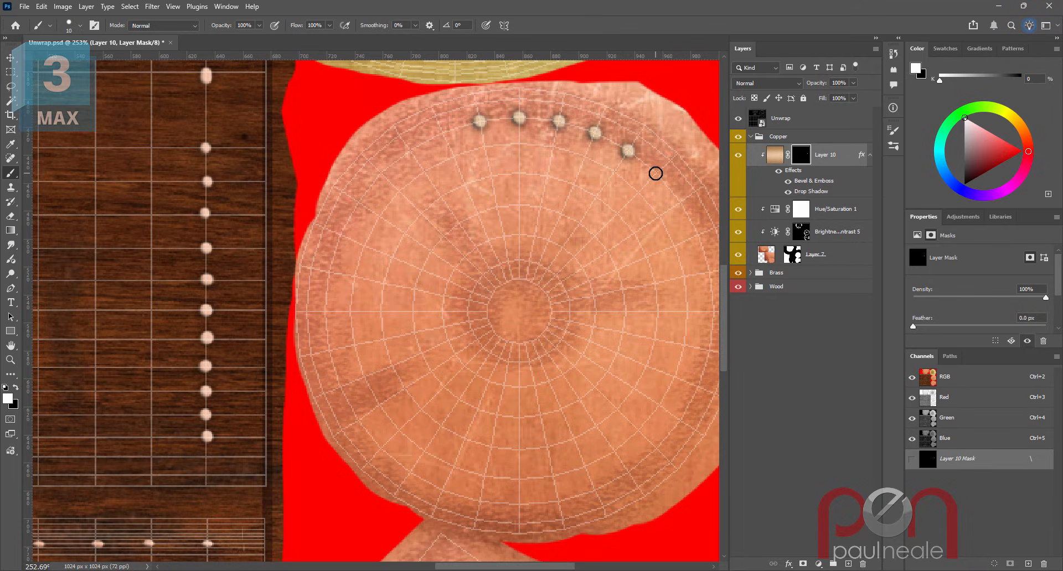
left_click(681, 203)
left_click(699, 235)
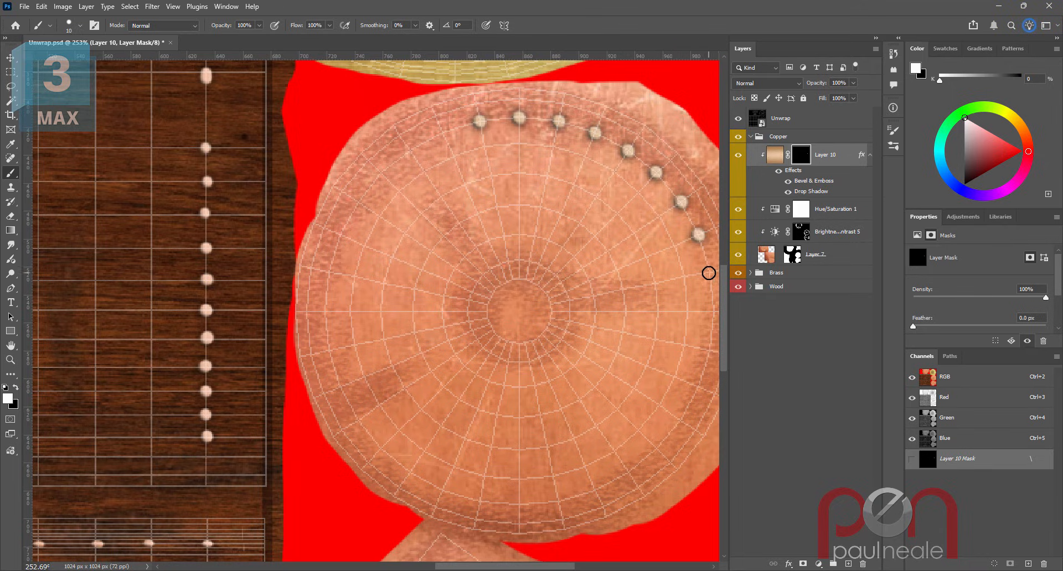
- Paint a curved line of rivet dots down the left edge of the lower copper piece
left_click_drag(652, 349, 576, 280)
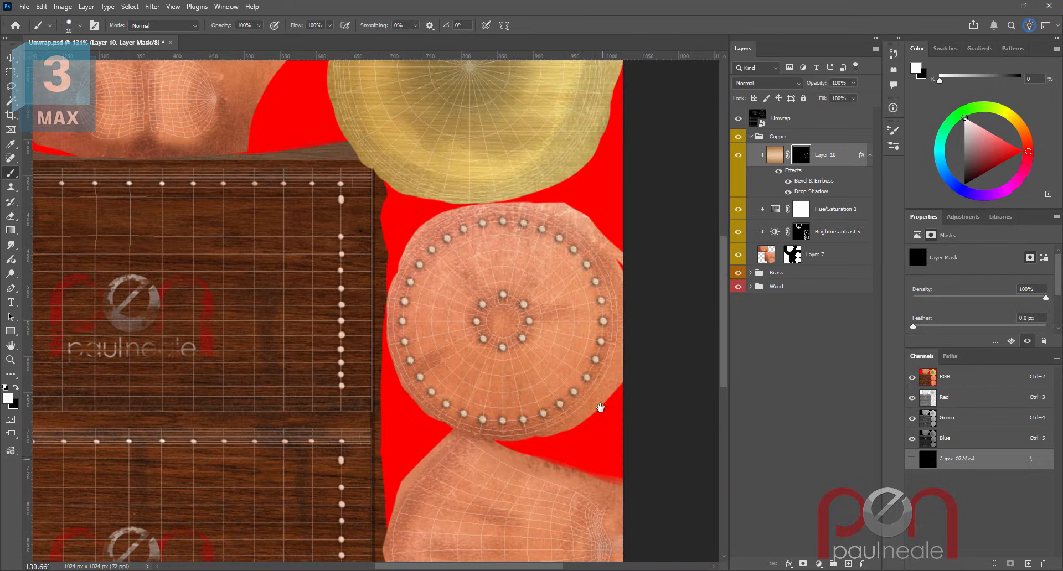
left_click_drag(600, 408, 583, 350)
left_click(546, 492, "ctrl")
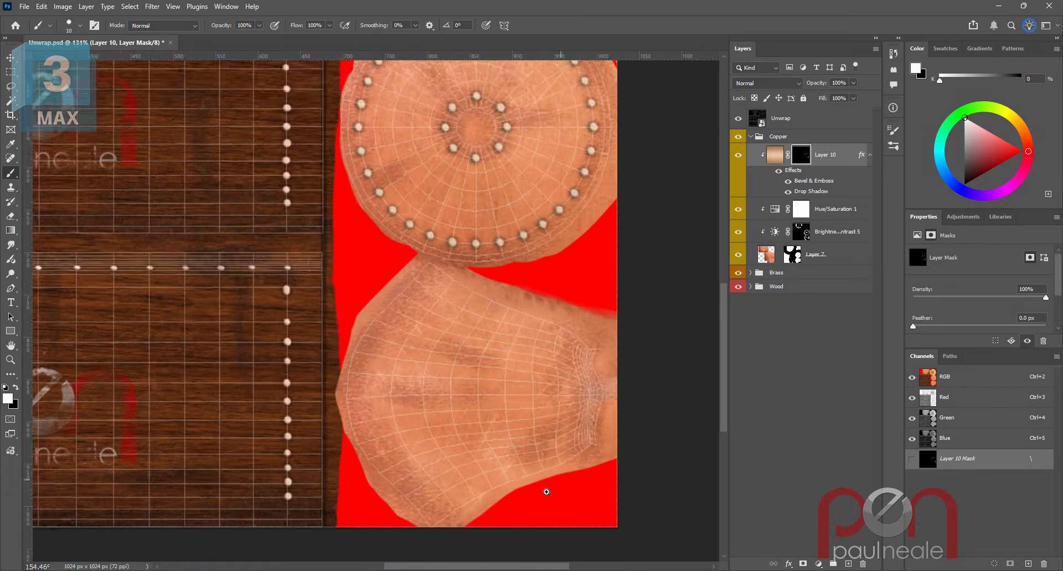
mouse_move(547, 492)
left_mouse_down()
mouse_move(565, 489)
mouse_move(556, 460)
left_mouse_up()
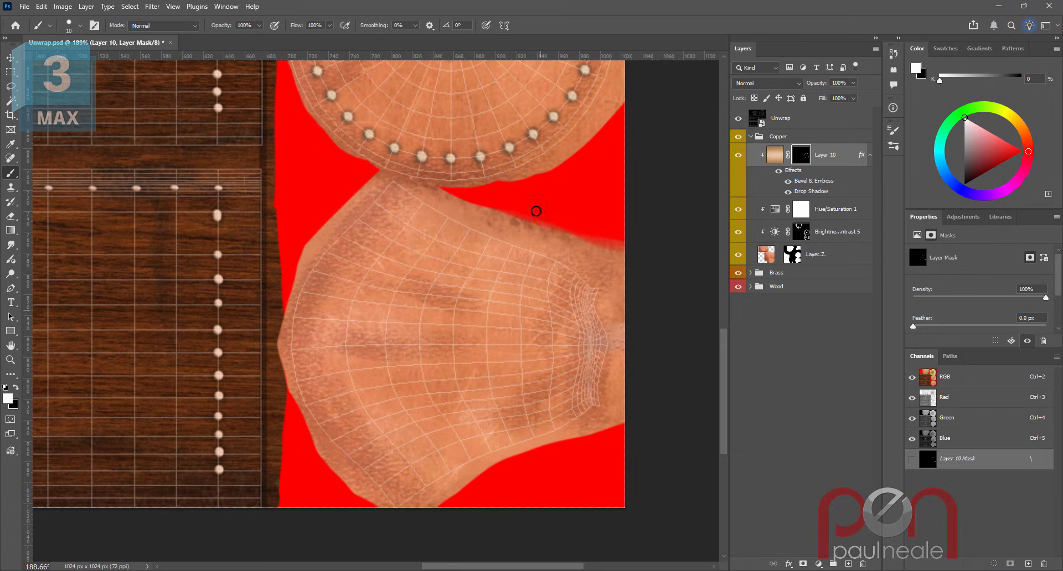
left_click(409, 225)
left_click(394, 240)
left_click(380, 255)
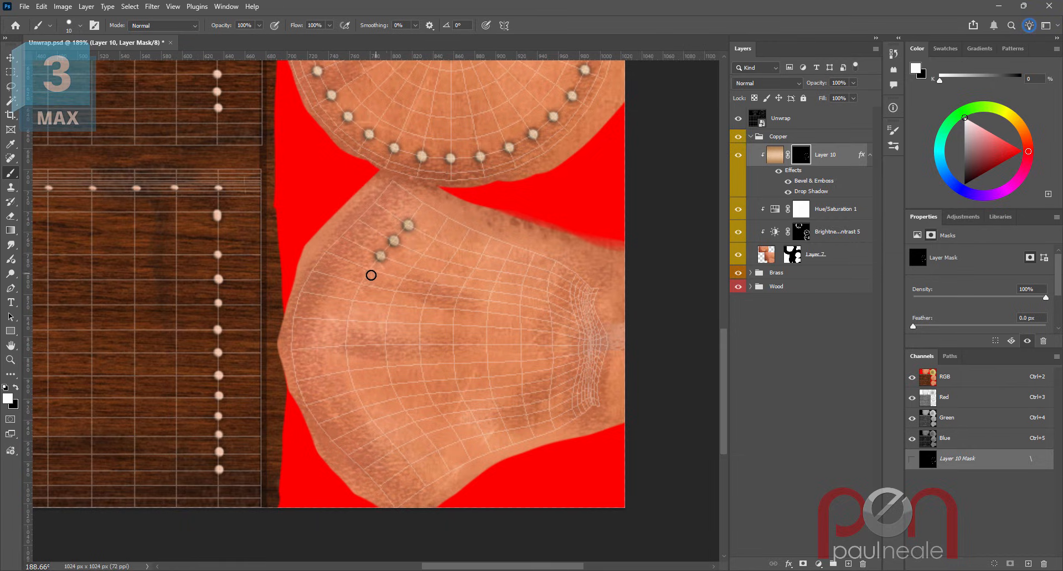
left_click(369, 270)
left_click(360, 285)
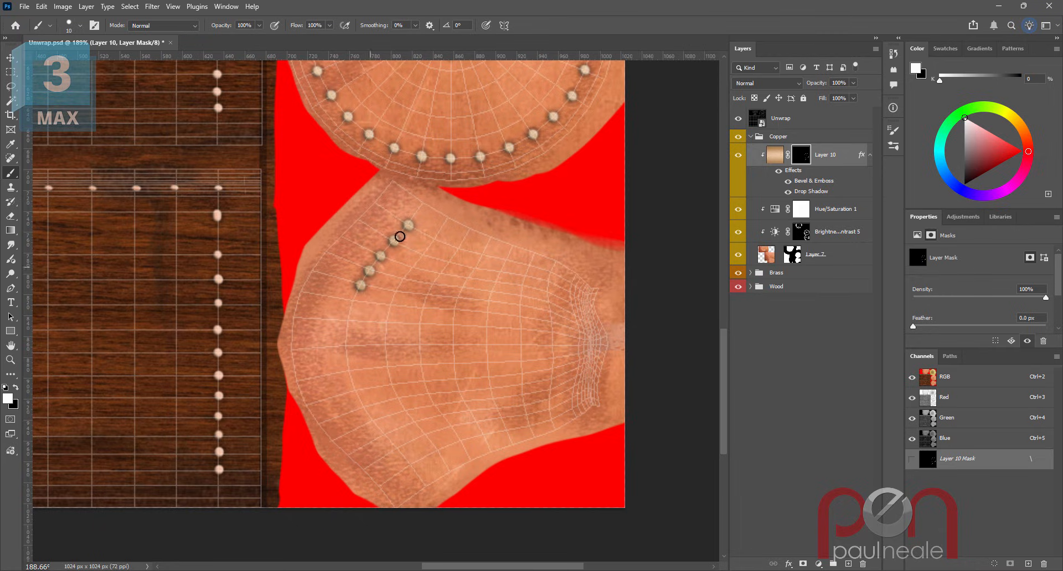
left_click(352, 301)
left_click(348, 320)
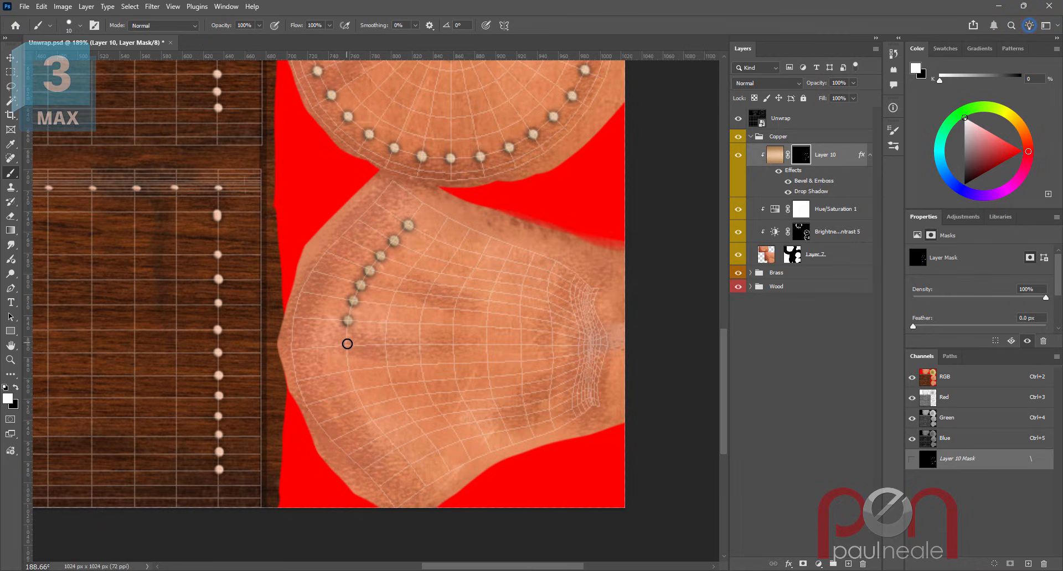
left_click(347, 346)
left_click(350, 370)
left_click(355, 389)
left_click(364, 407)
left_click(374, 421)
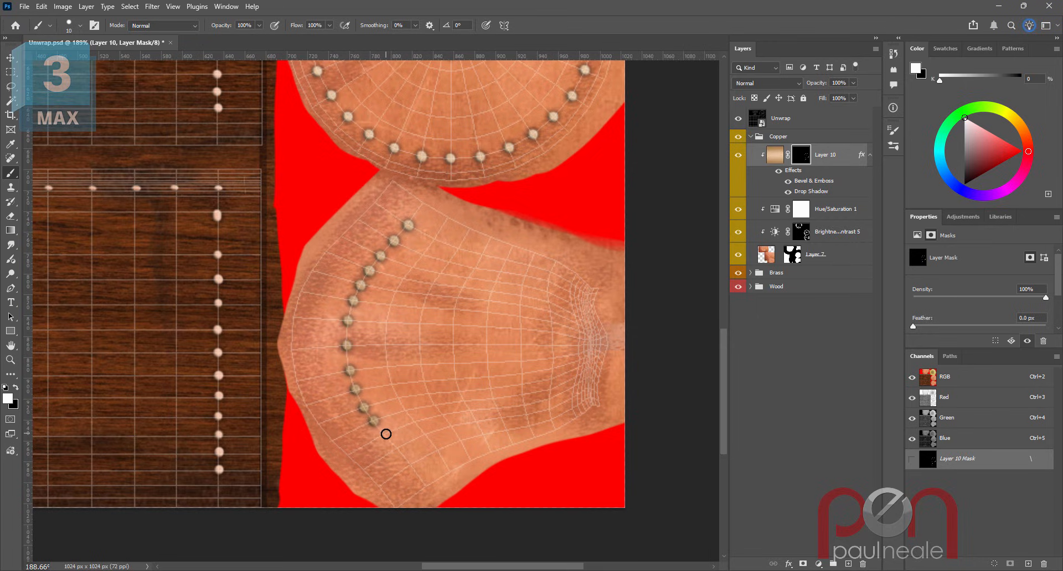
left_click(386, 435)
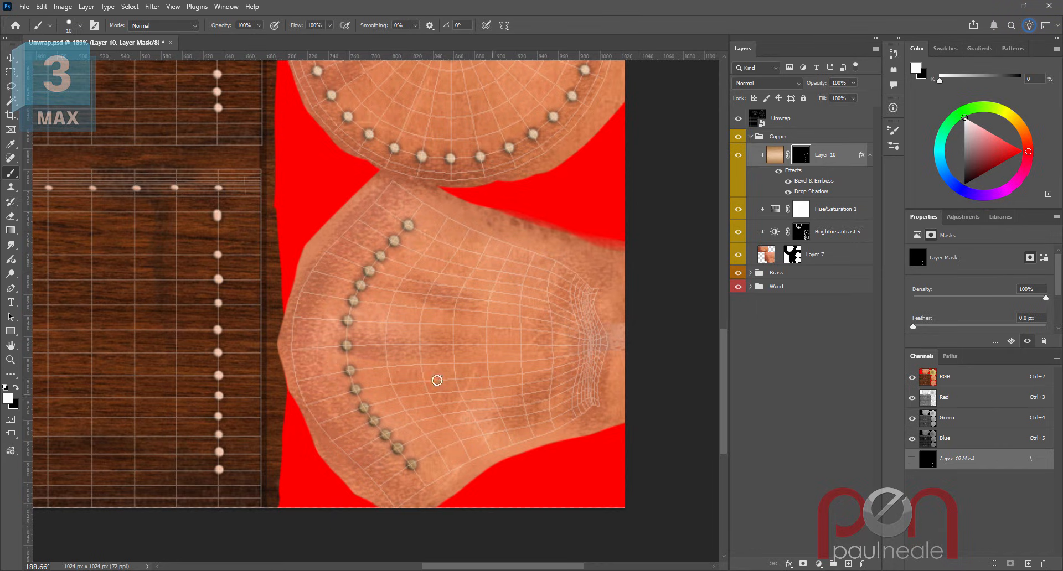
- Paint a straight row of rivet dots across the middle of the lower copper piece
left_click(384, 344)
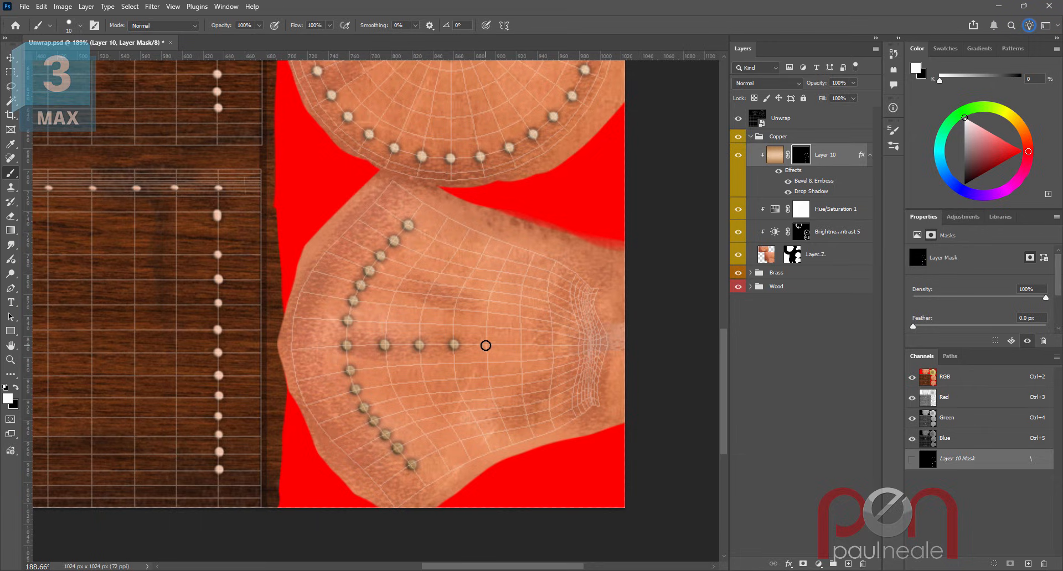
left_click(520, 345)
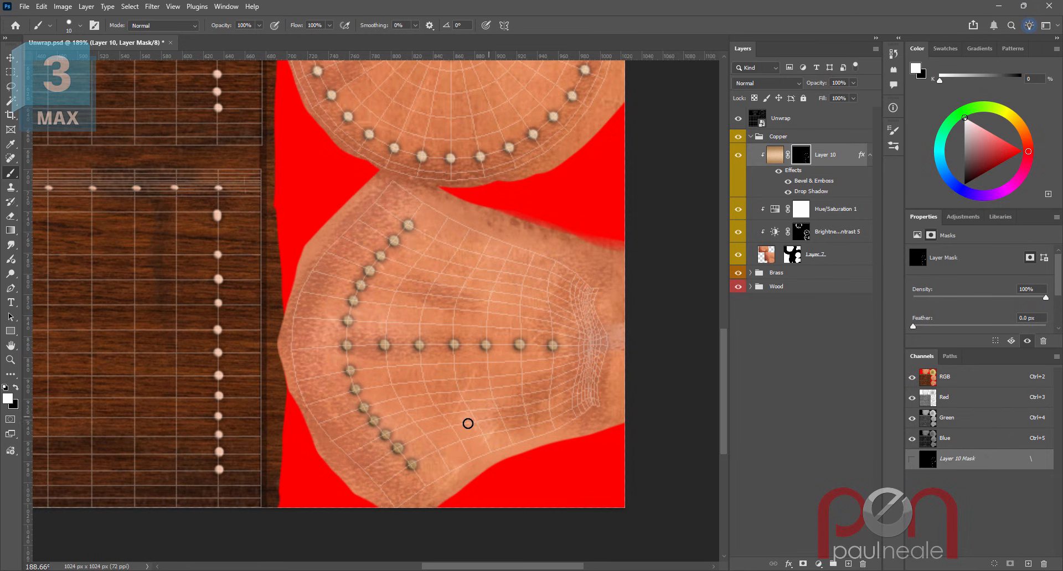
left_click_drag(490, 424, 454, 427)
- Hide the Unwrap wireframe layer and export the texture as PNG, replacing Teapot.png
left_click_drag(552, 256, 596, 368)
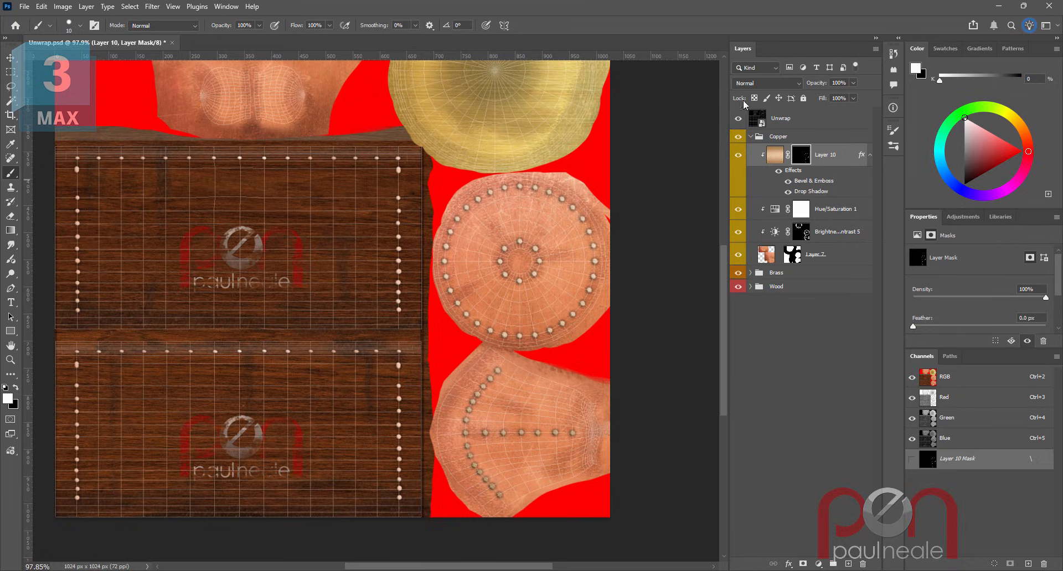
left_click(738, 120)
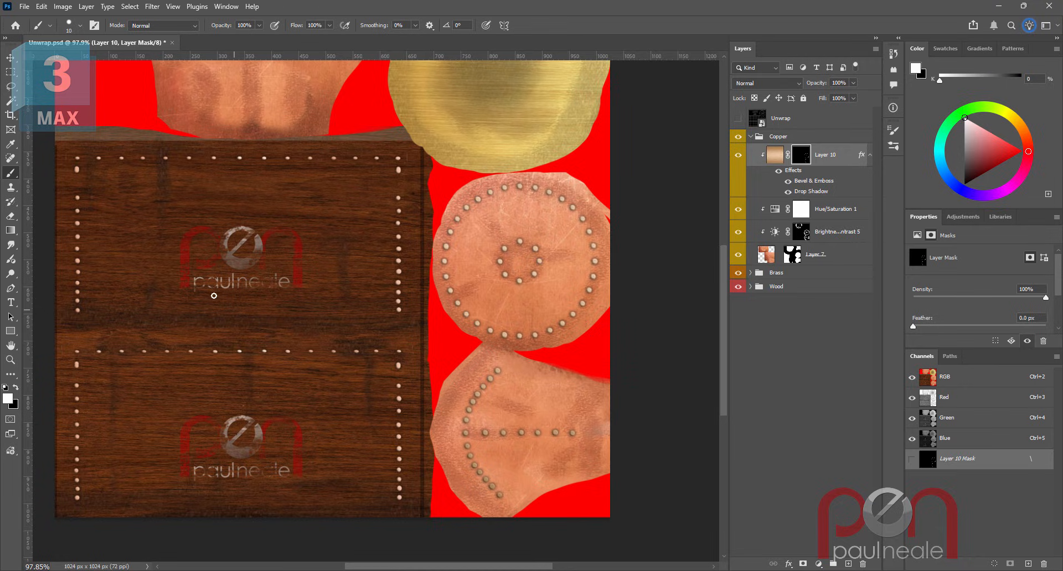
left_click(25, 6)
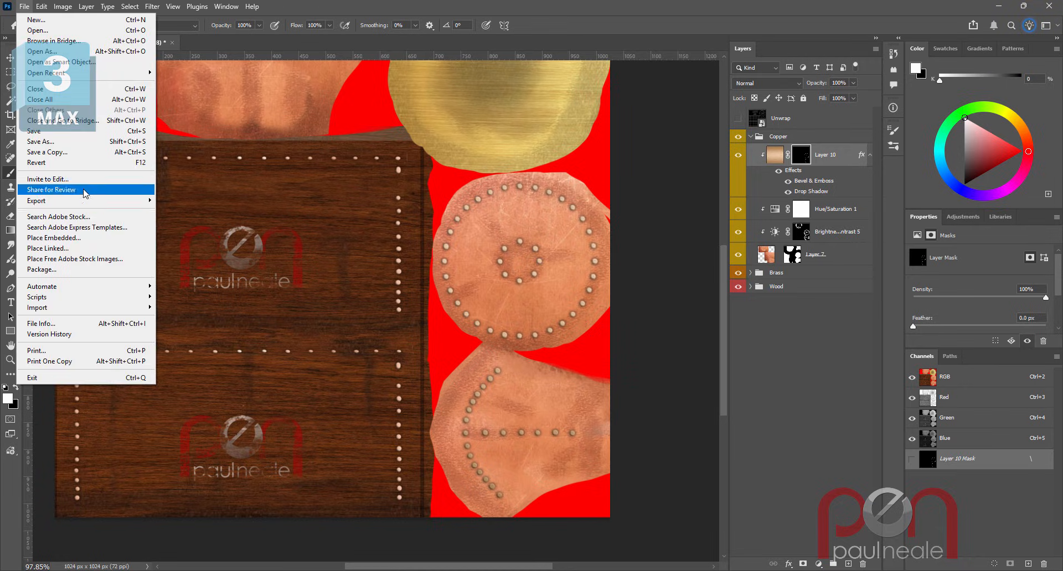
mouse_move(83, 199)
left_click(222, 201)
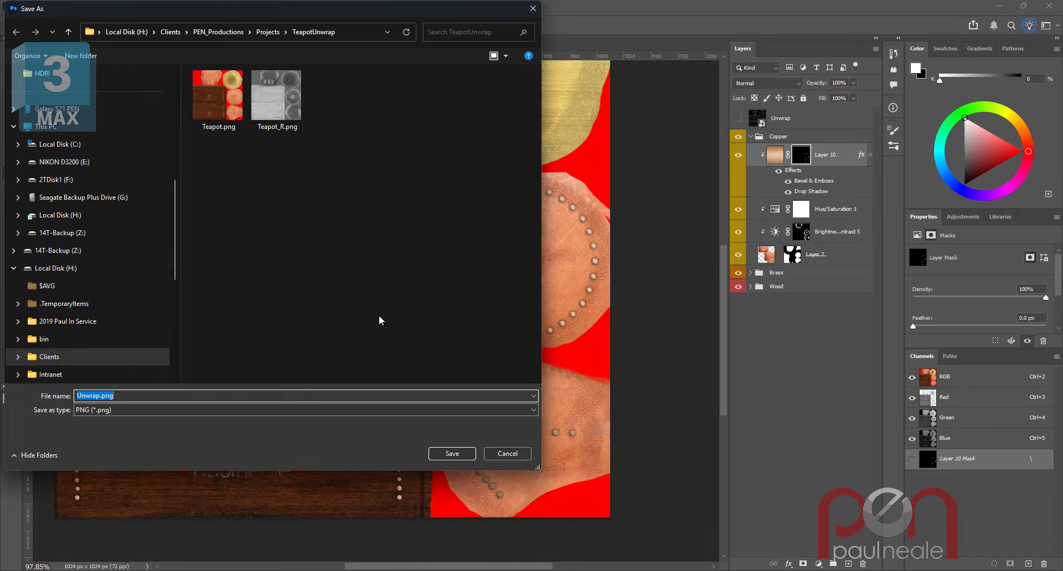
double_click(221, 91)
left_click(556, 292)
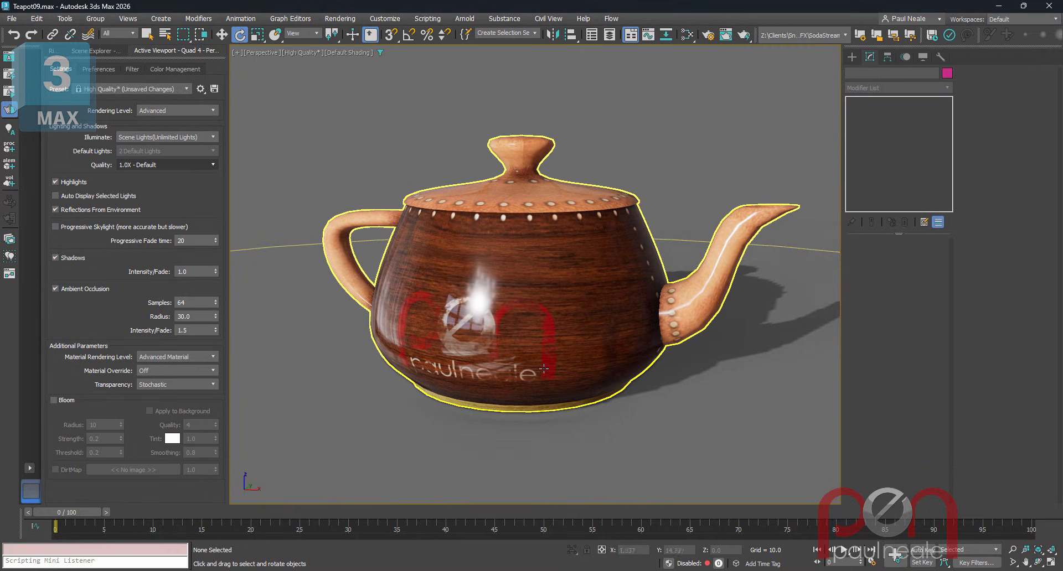
- Switch to 3ds Max and orbit and zoom the viewport to inspect the riveted copper lid and spout
left_click_drag(596, 402, 694, 376)
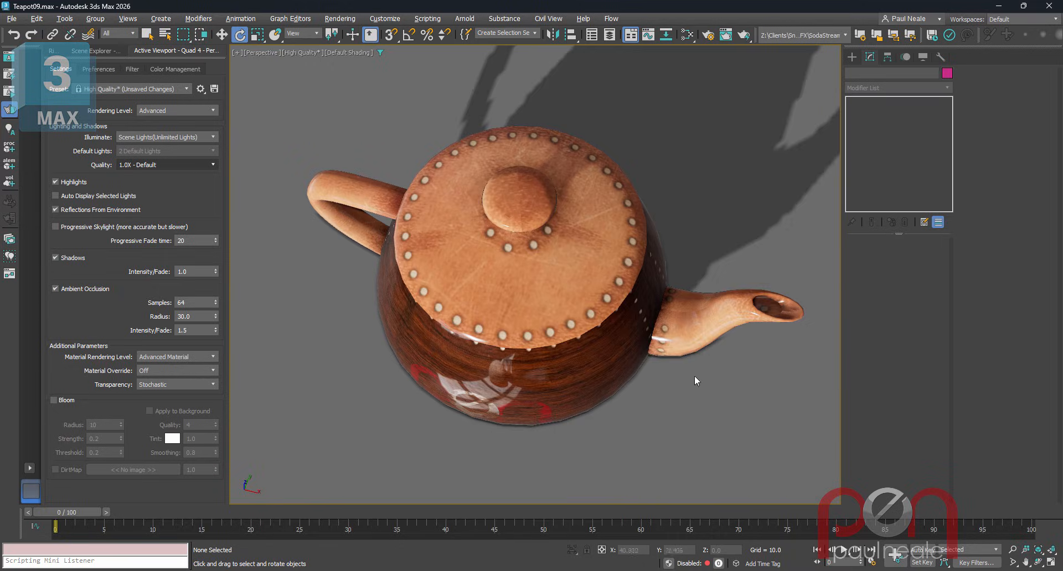
left_click_drag(744, 313, 629, 382)
scroll(628, 383, "up", 5)
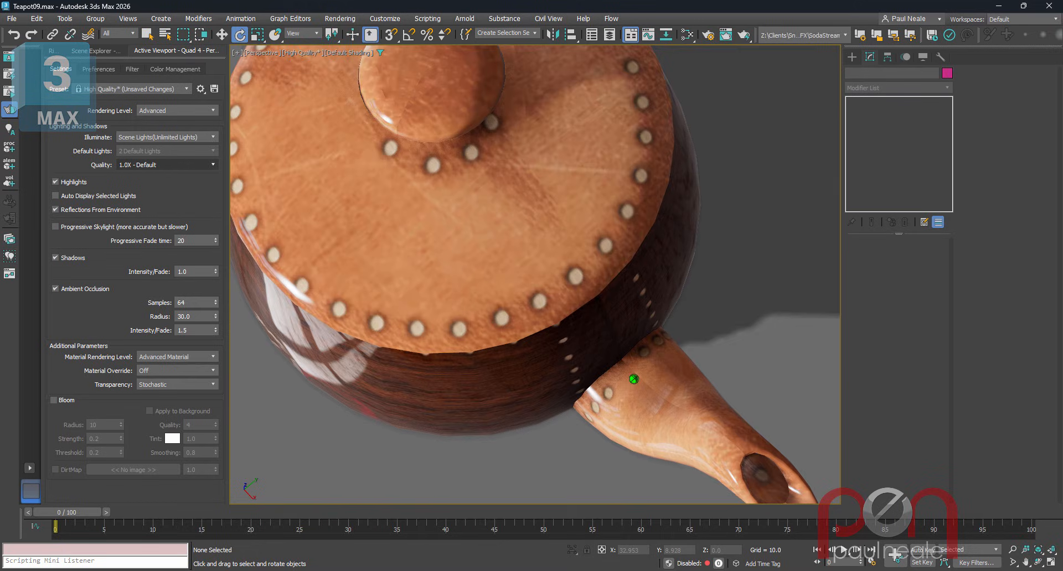